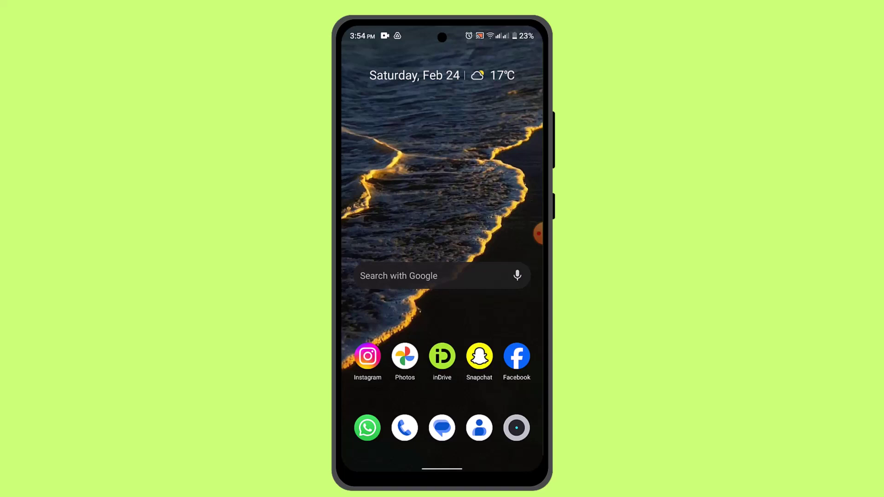
Swipe up to the app drawer to start launching Bybit for its Rewards Hub.
left_click_drag(443, 401, 442, 208)
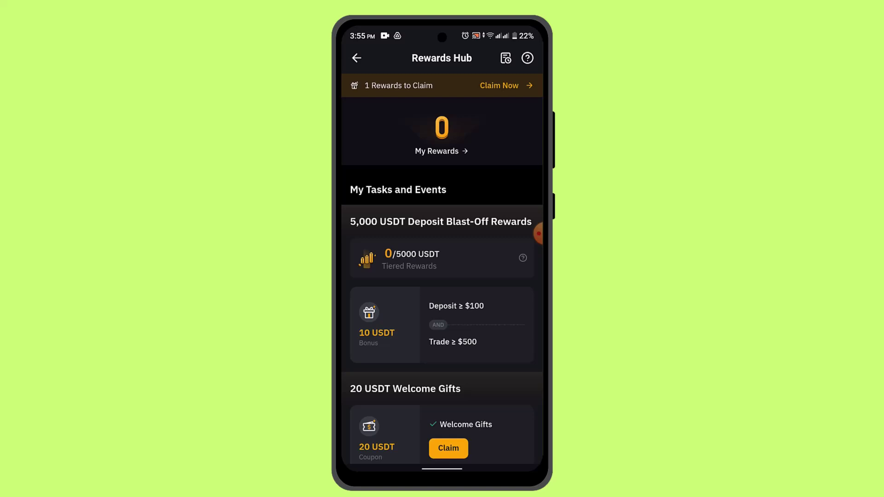
scroll(442, 311, "down", 3)
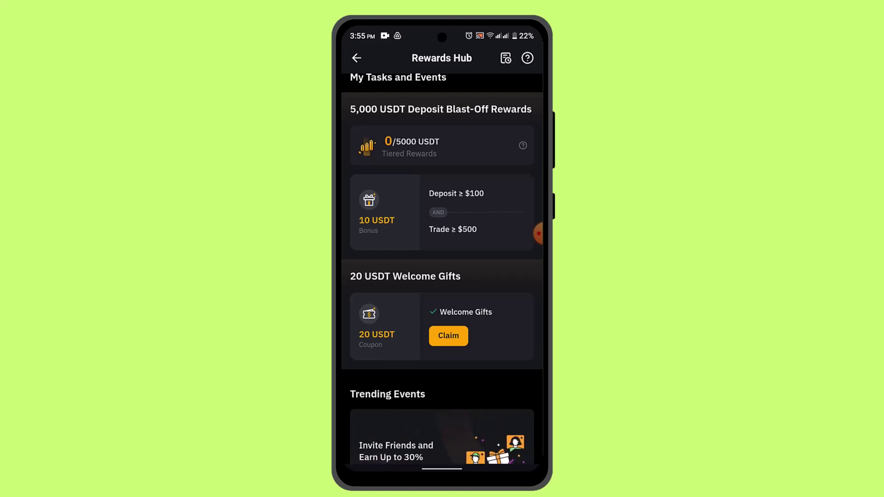
Open the 20 USDT Welcome Gifts card in the Rewards Hub.
left_click(477, 325)
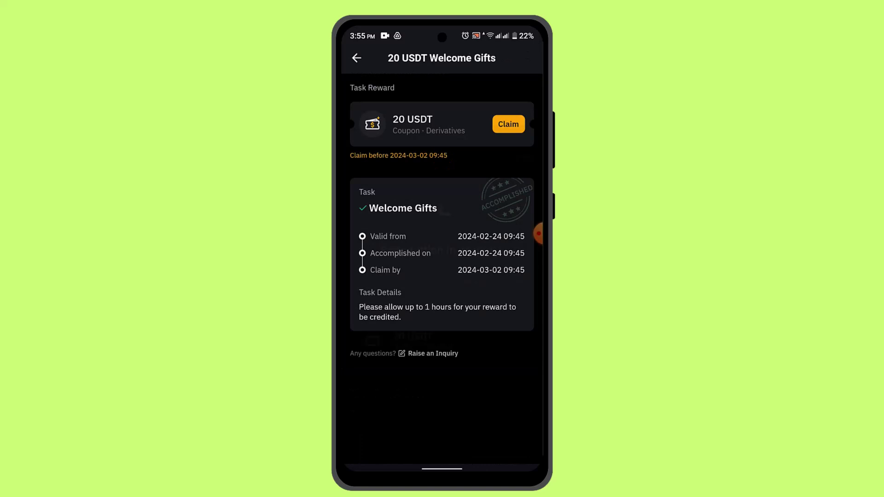
Claim the 20 USDT coupon and decline the Google Play review prompt.
left_click(508, 124)
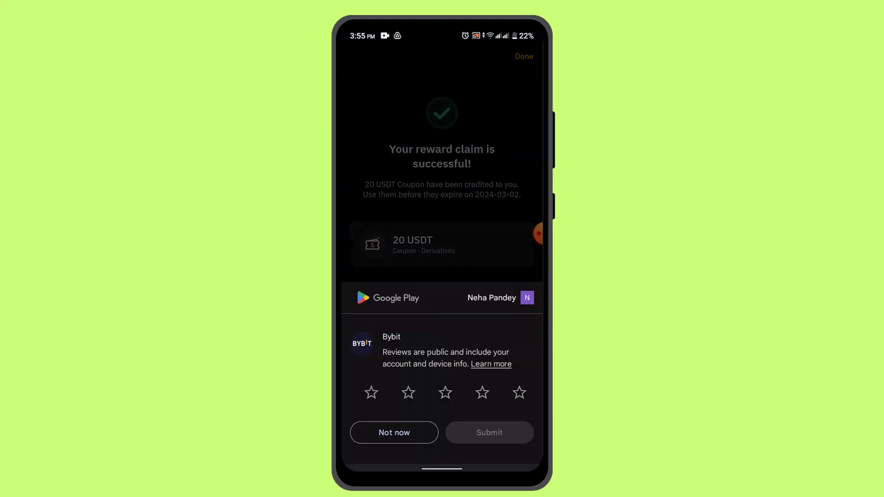
left_click(394, 432)
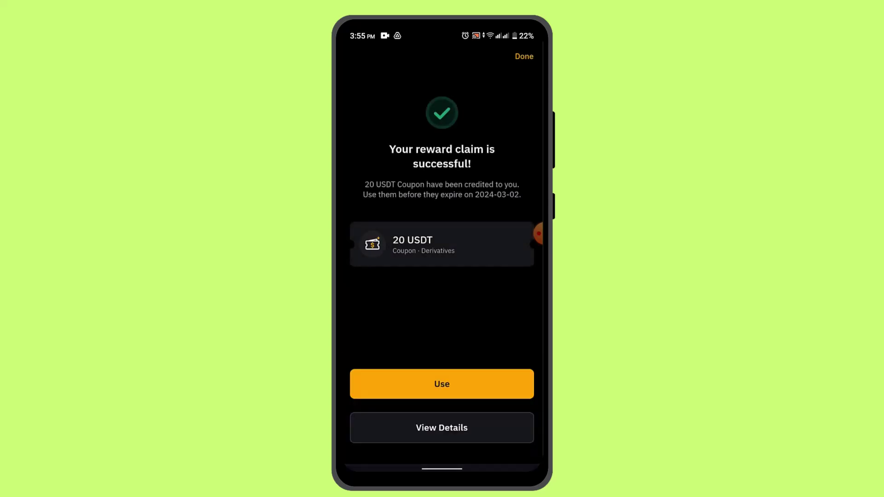
Go from the claim-success screen to the Welcome Gifts details showing the usable coupon.
left_click(442, 424)
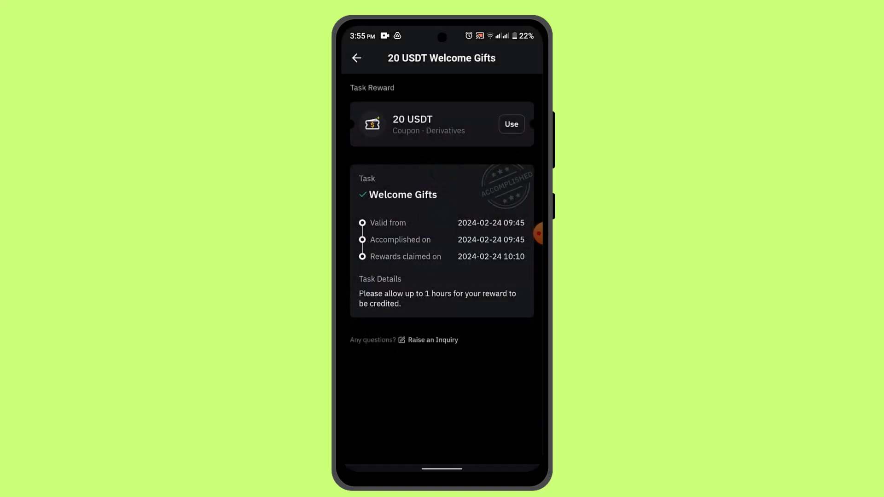